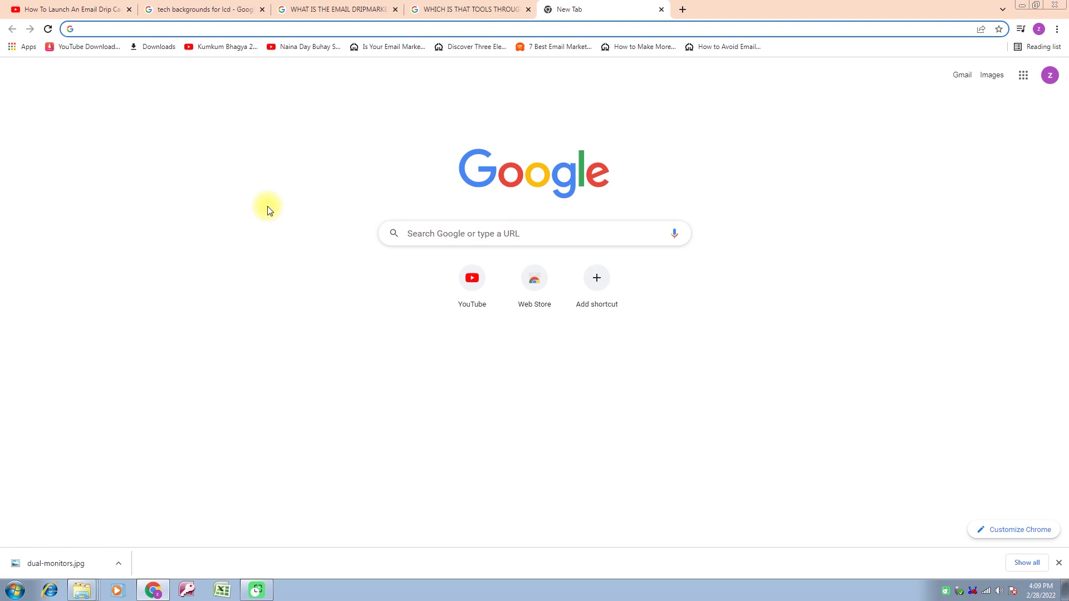
Search Google for 'SNAVIO SIGN UP' and open the Snovio Sign Up result.
type("SNA")
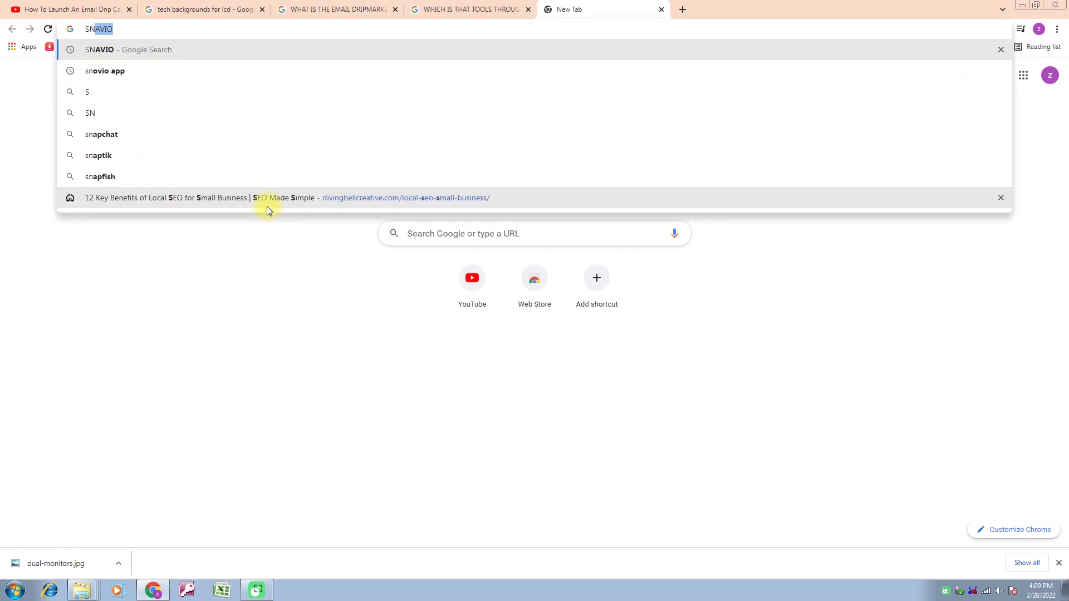
type("VIO ")
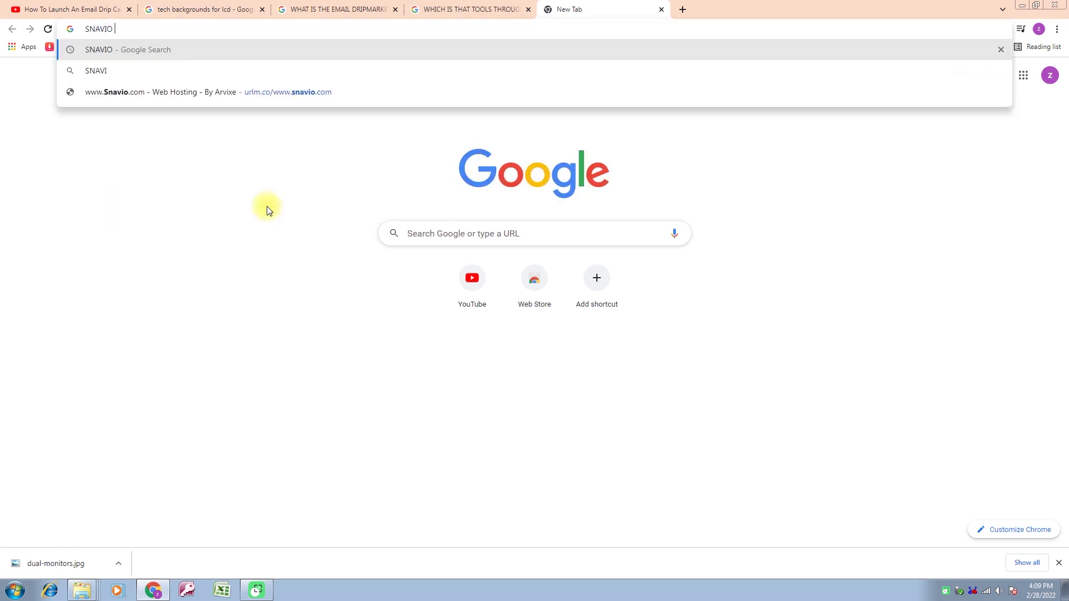
type("SIGN U")
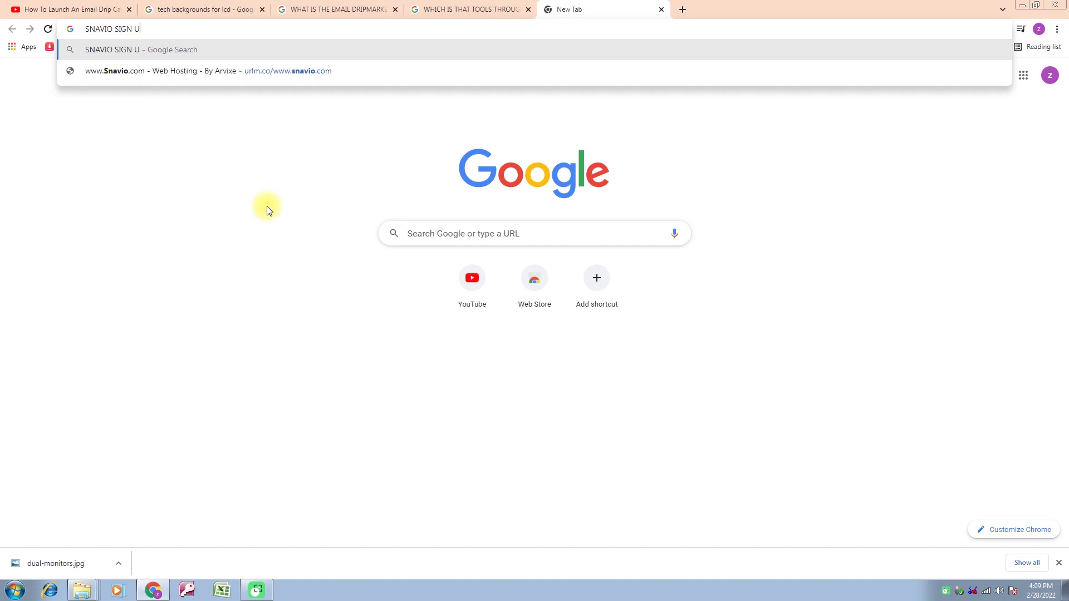
type("P")
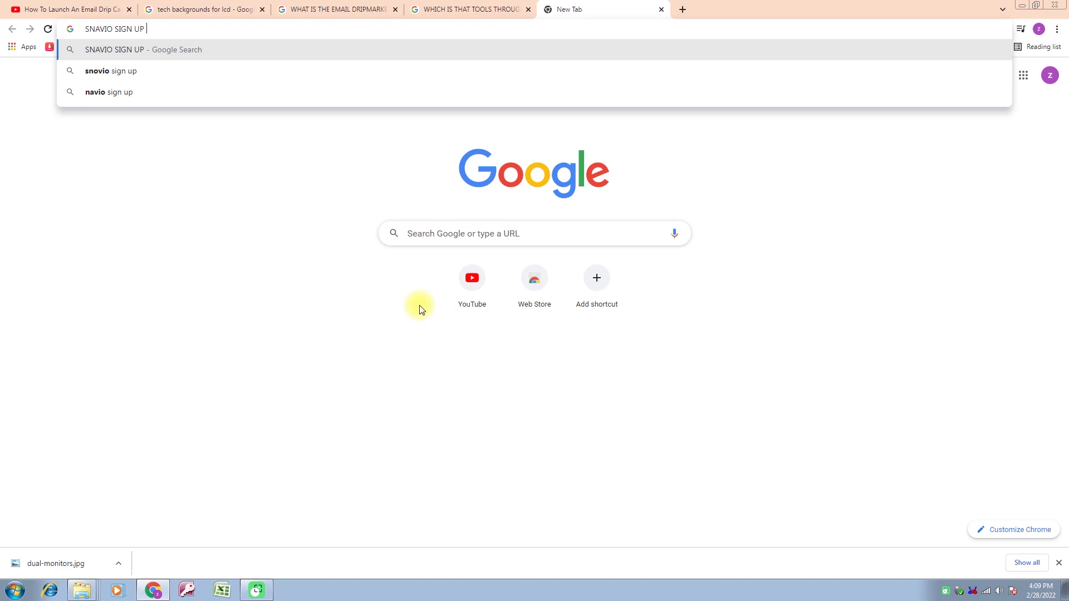
key("Return")
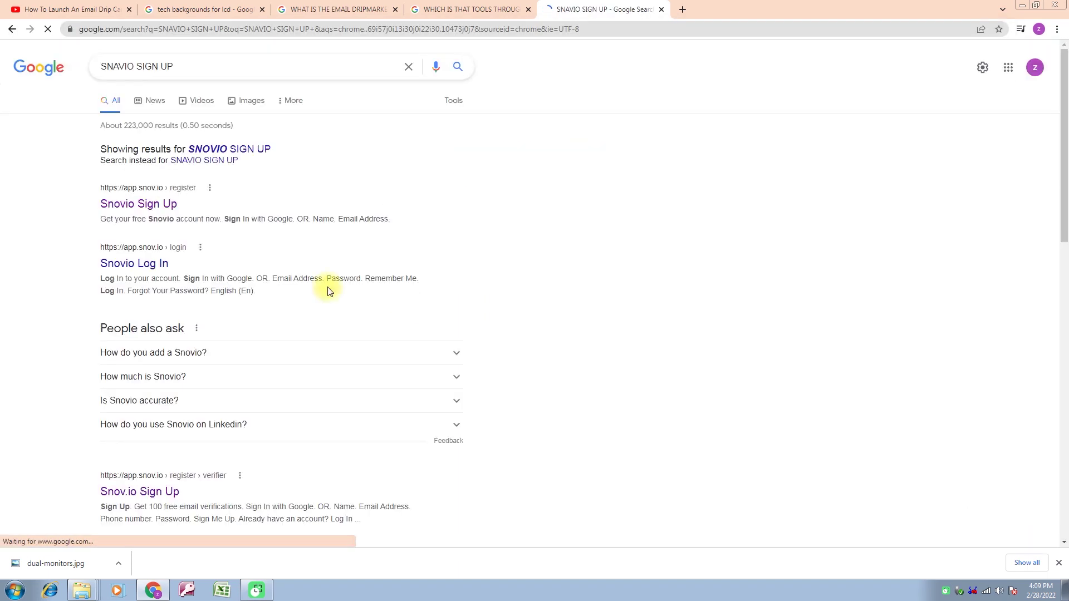
left_click(159, 205)
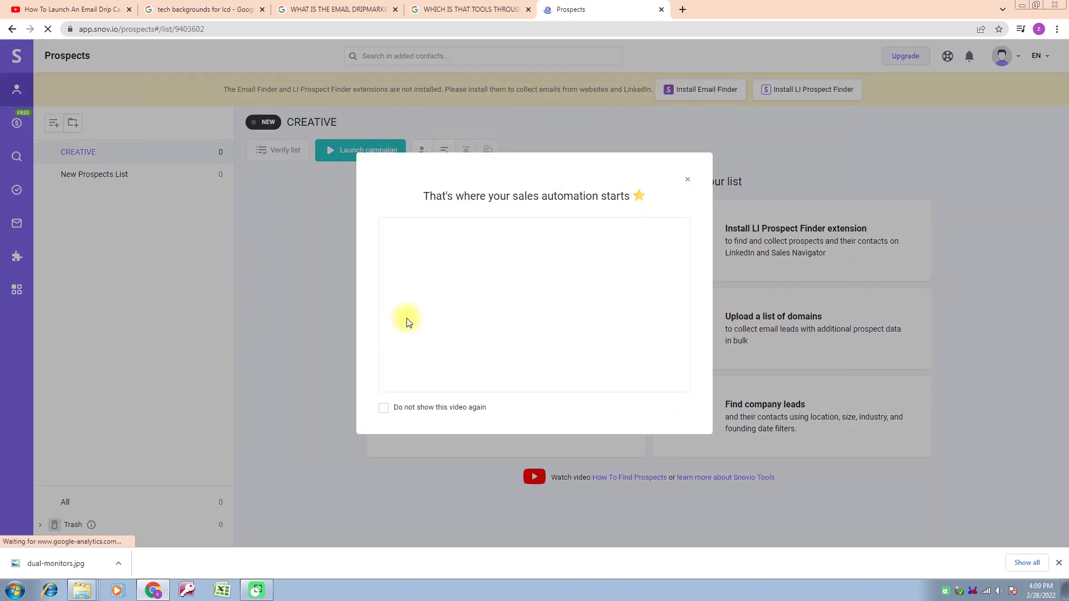
Dismiss the onboarding video and choose Logout from the avatar menu.
left_click(687, 180)
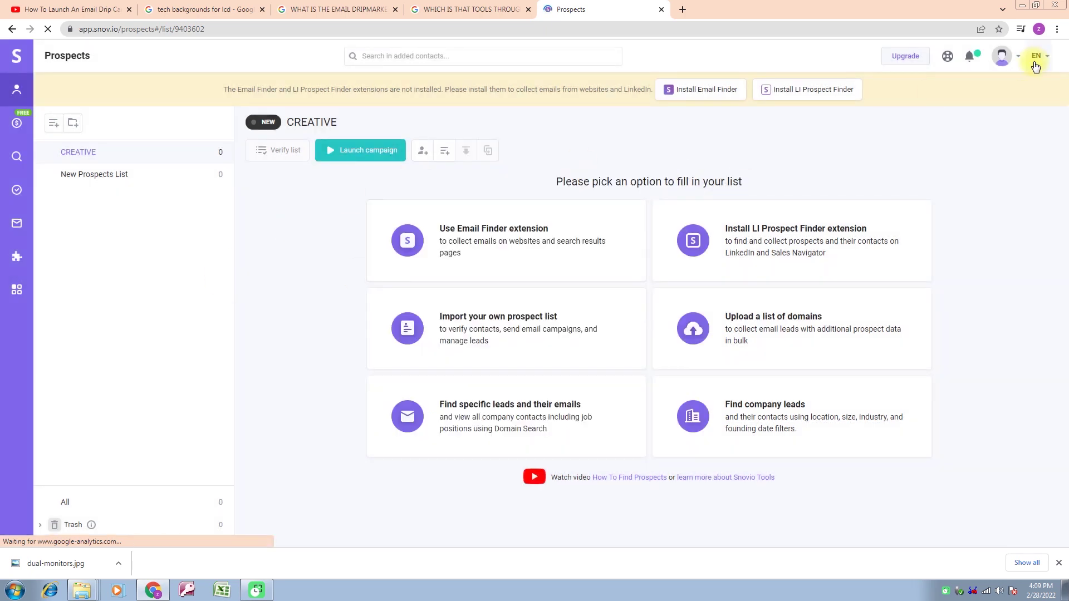
left_click(1000, 62)
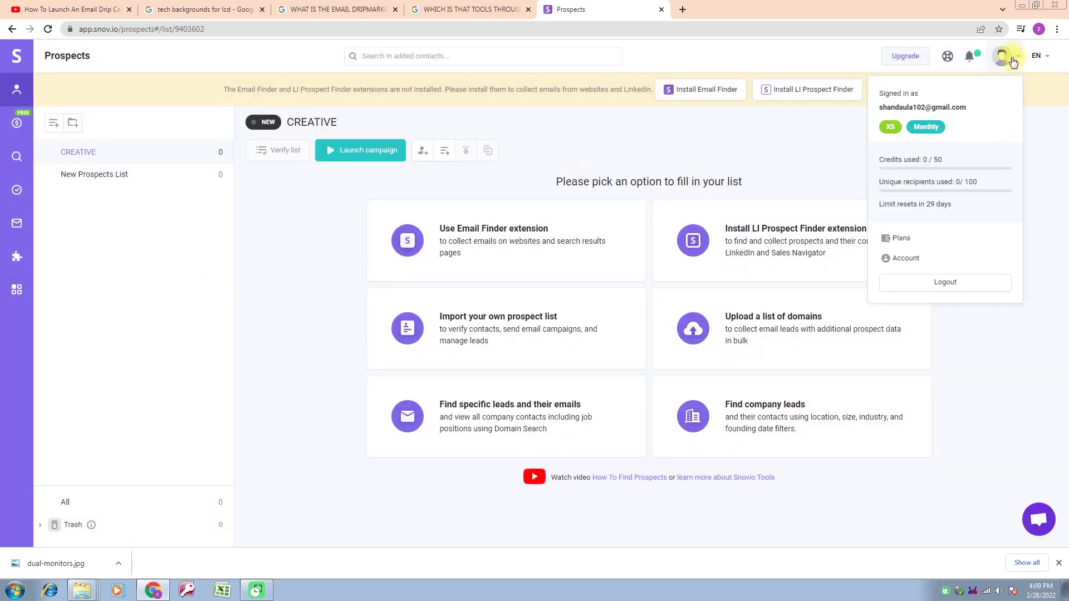
left_click(960, 288)
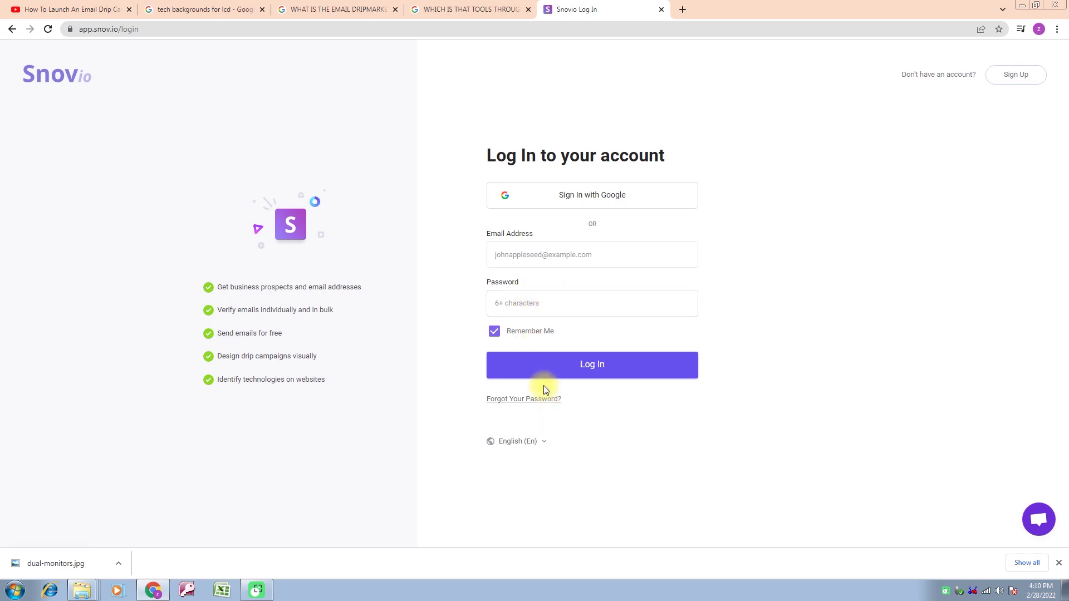
Sign in with Google, choosing the saved Google account and continuing.
left_click(624, 199)
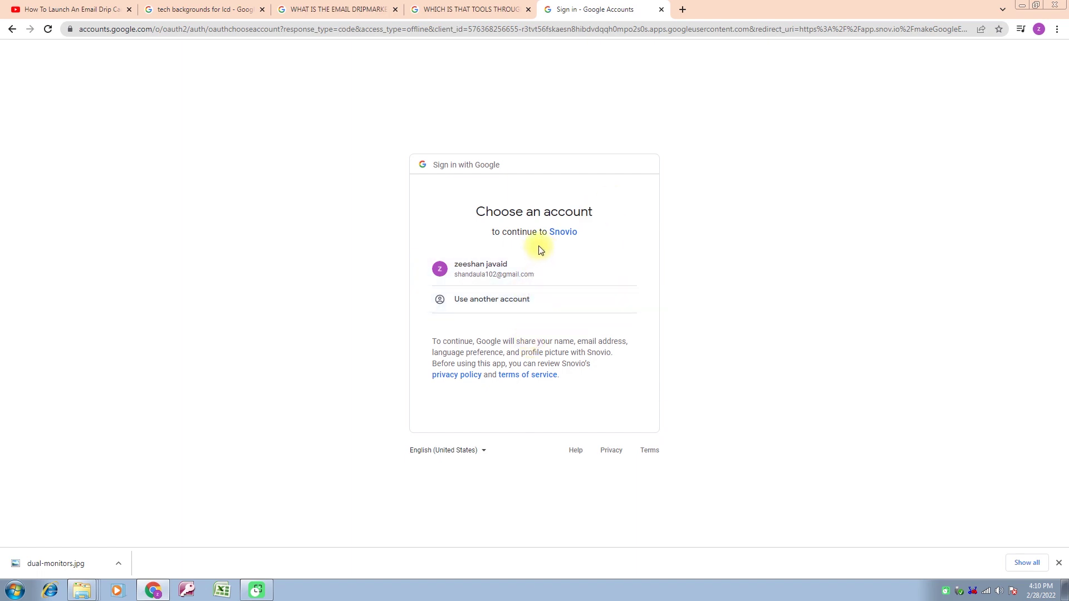
left_click(536, 281)
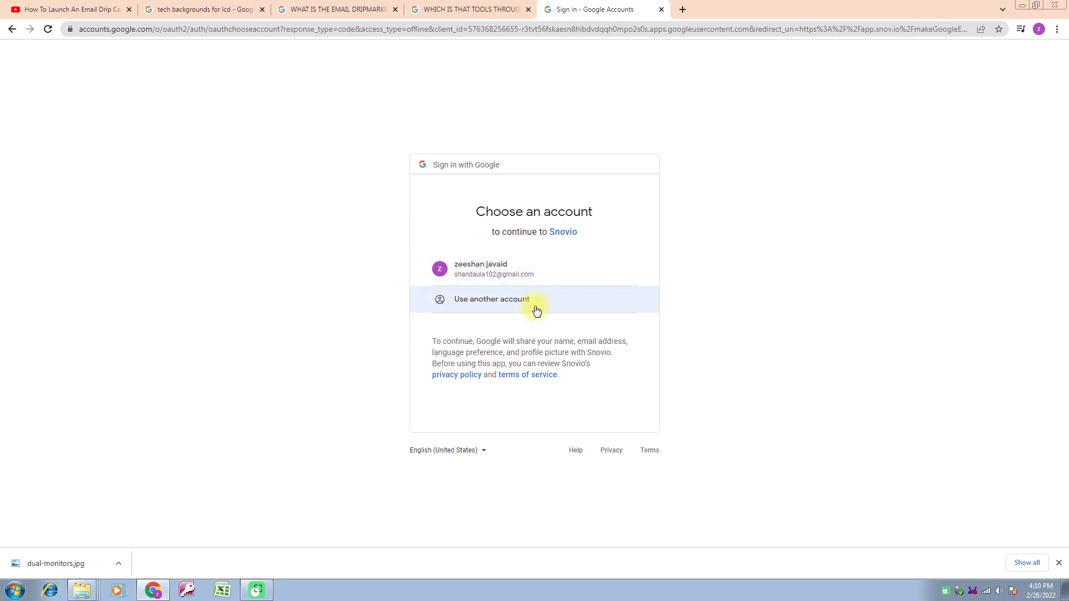
left_click(532, 270)
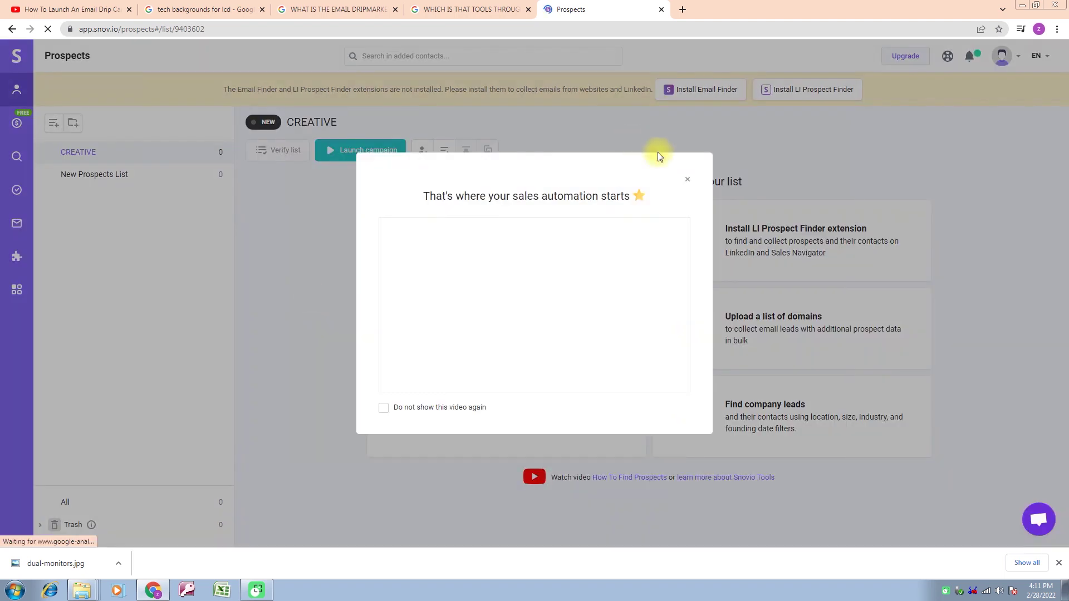
Close the onboarding video and launch a campaign for the CREATIVE list.
left_click(686, 180)
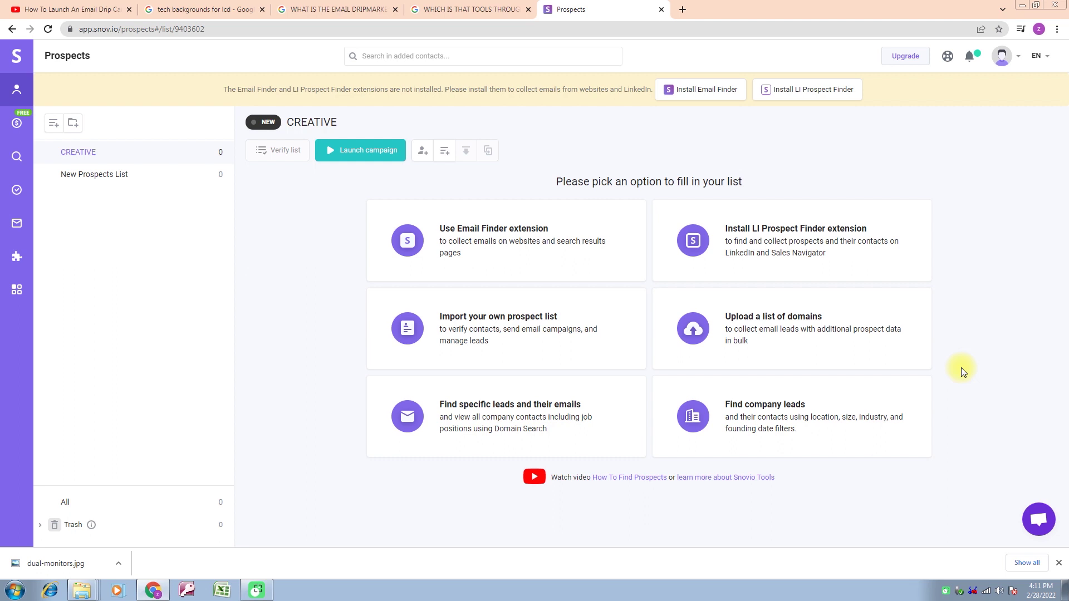
left_click(360, 149)
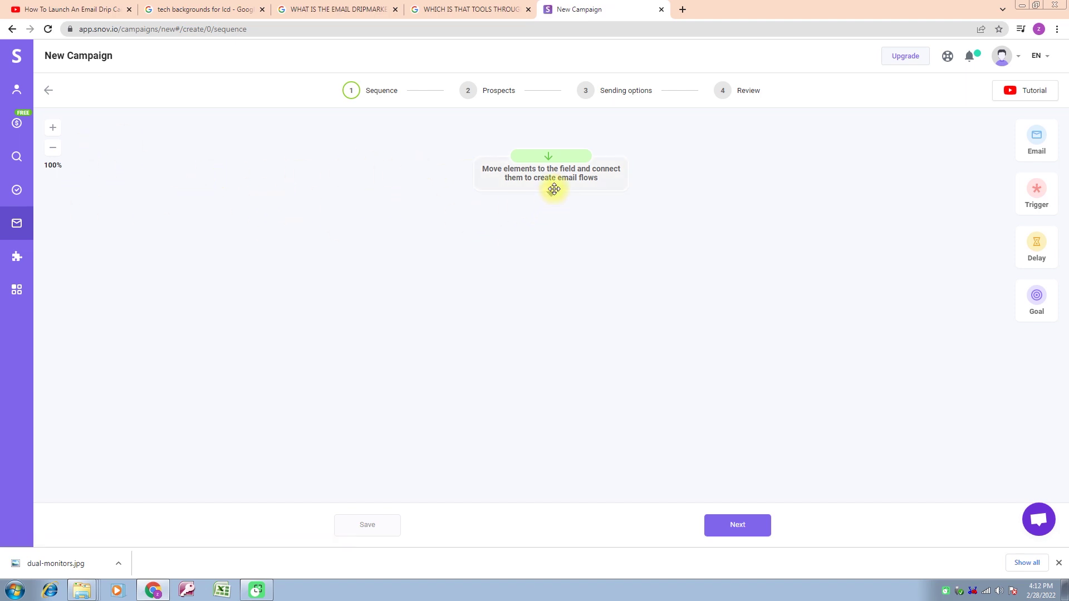
Leave the sequence without emails and choose Proceed anyway at the warning.
left_click_drag(549, 162, 522, 223)
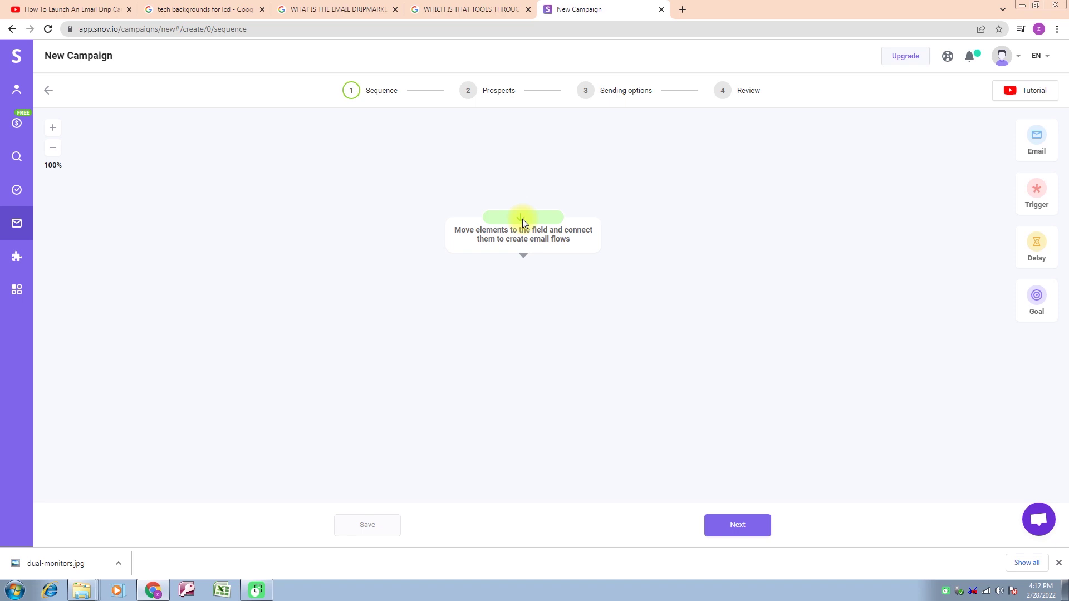
left_click_drag(523, 222, 132, 403)
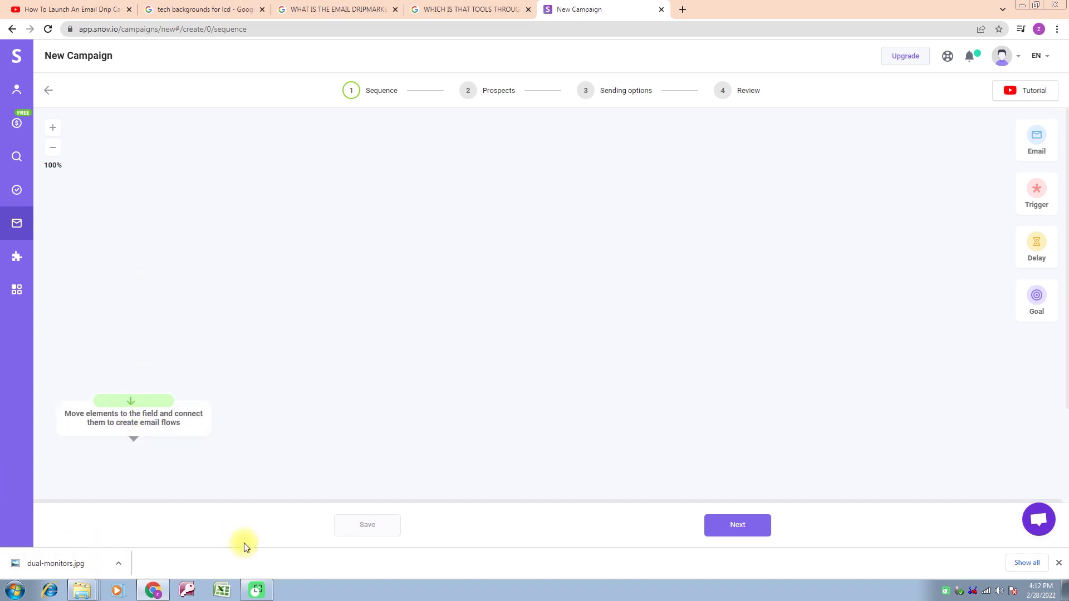
left_click(137, 430)
left_click_drag(138, 430, 146, 551)
left_click_drag(552, 393, 575, 295)
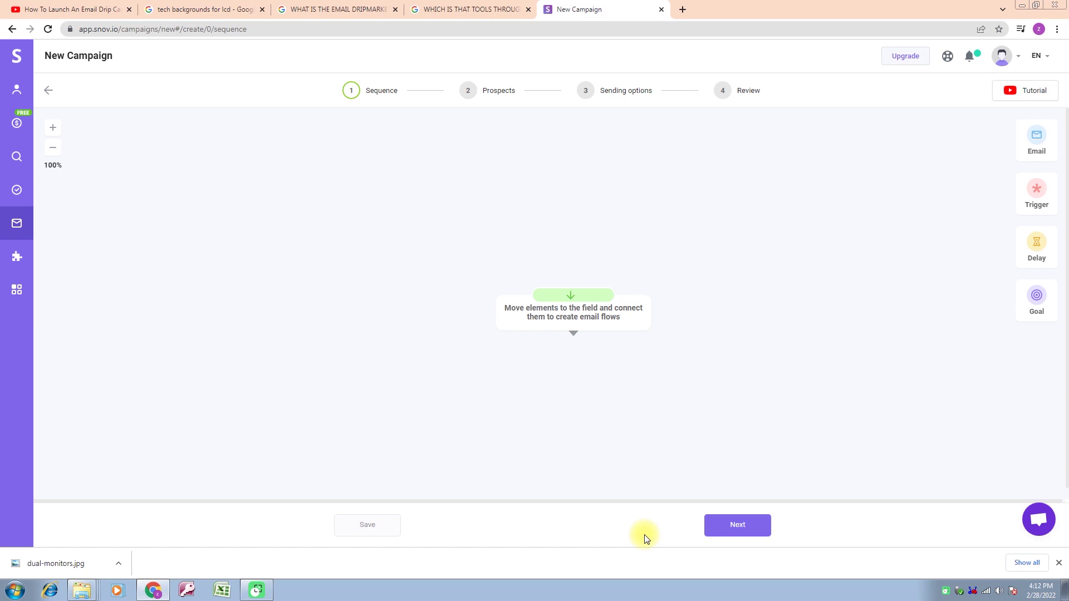
left_click(745, 528)
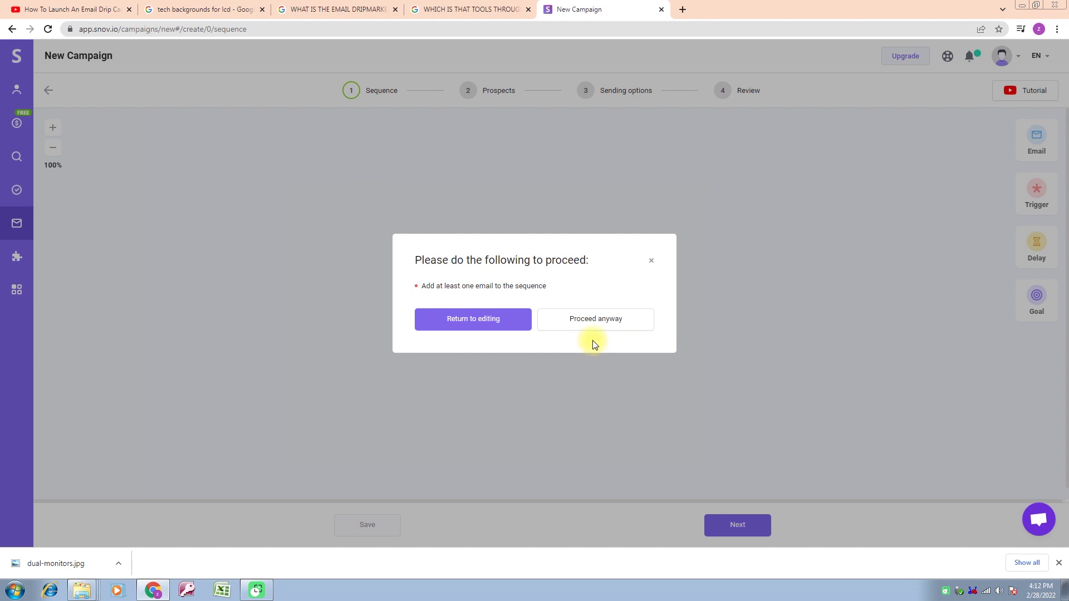
left_click(600, 324)
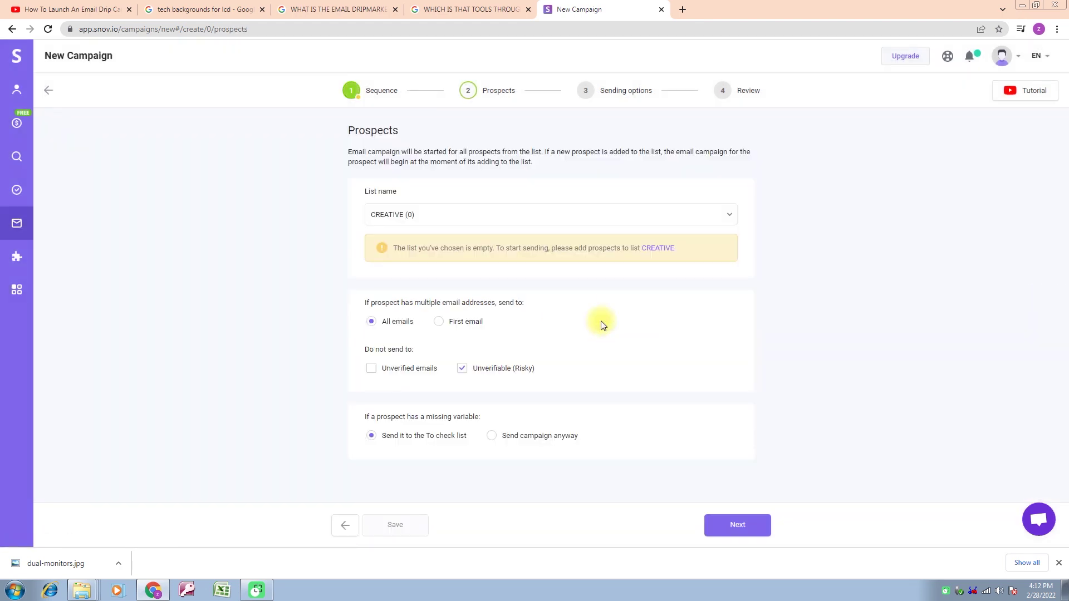
Create the list 'ZEESHAN' from the List name dropdown and select ZEESHAN (0).
left_click(730, 214)
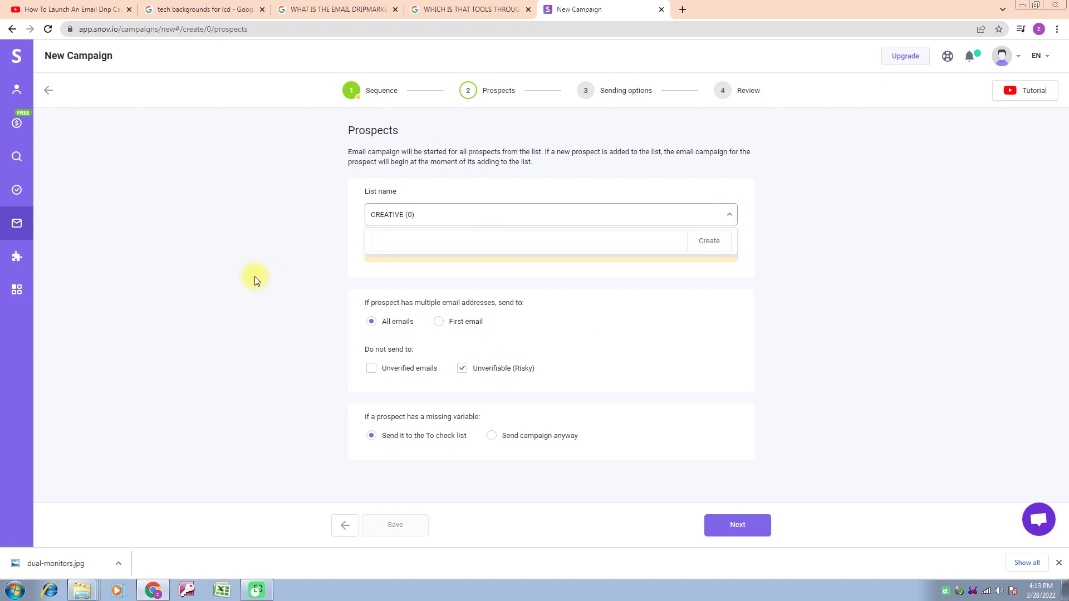
left_click(466, 240)
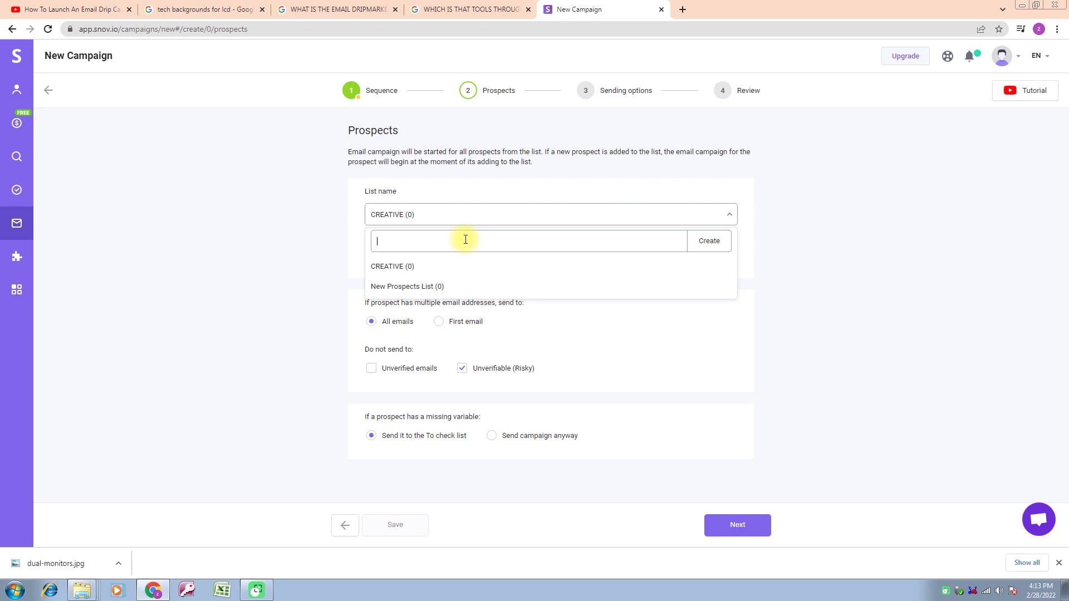
type("ZEESHAN")
left_click(708, 241)
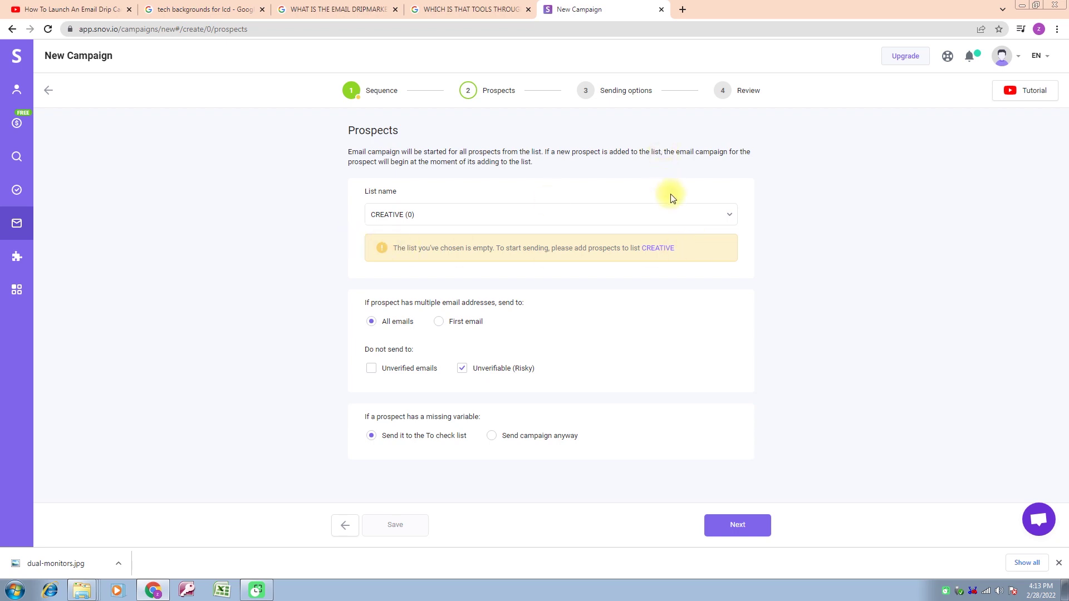
left_click(730, 216)
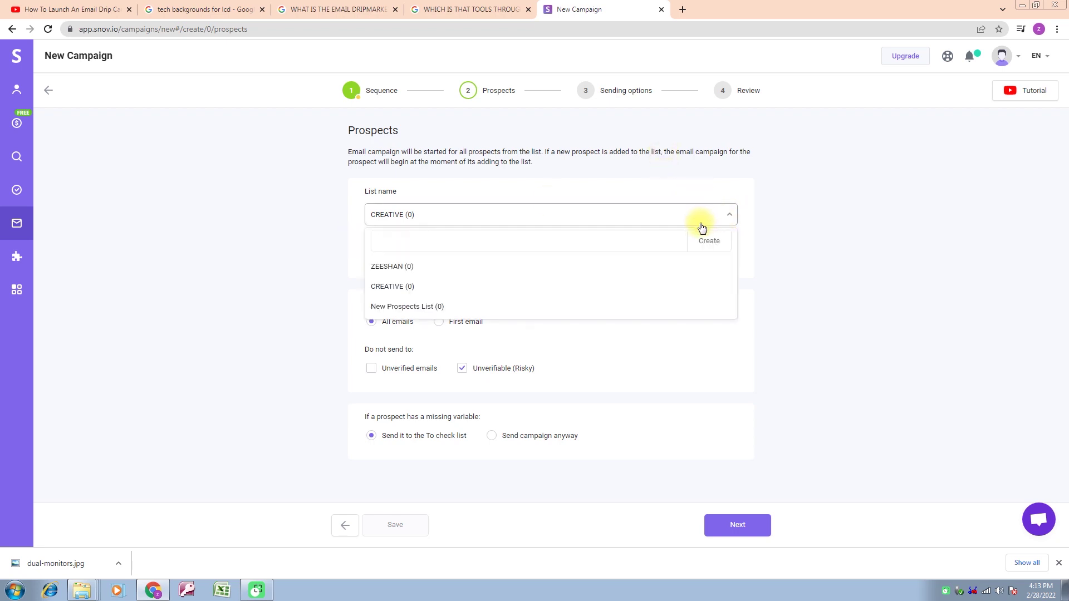
left_click(393, 268)
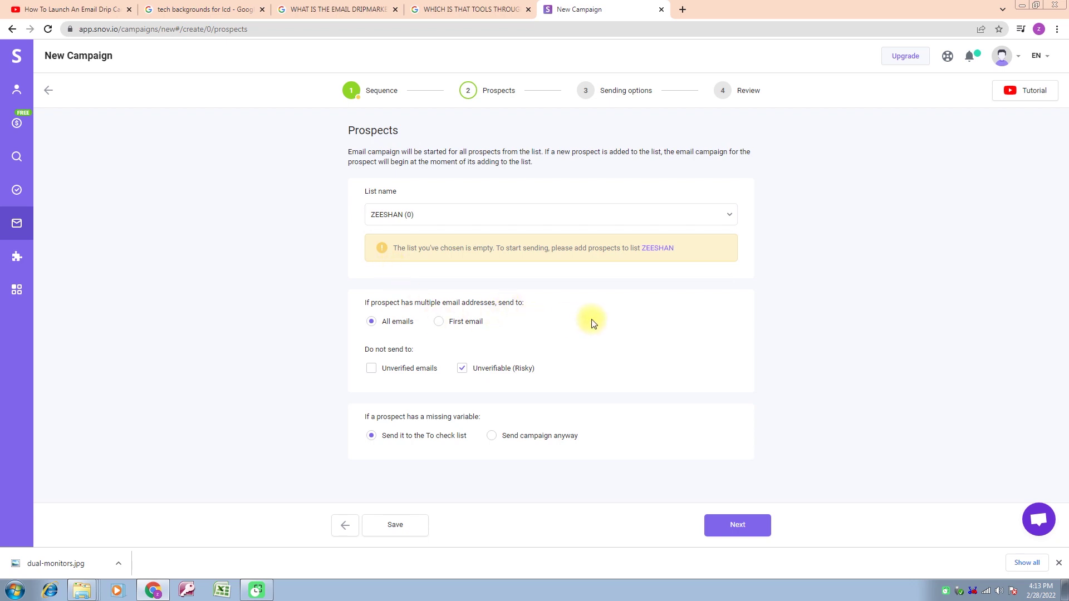
Uncheck Unverifiable (Risky), check Unverified emails, and select Send campaign anyway.
mouse_move(415, 360)
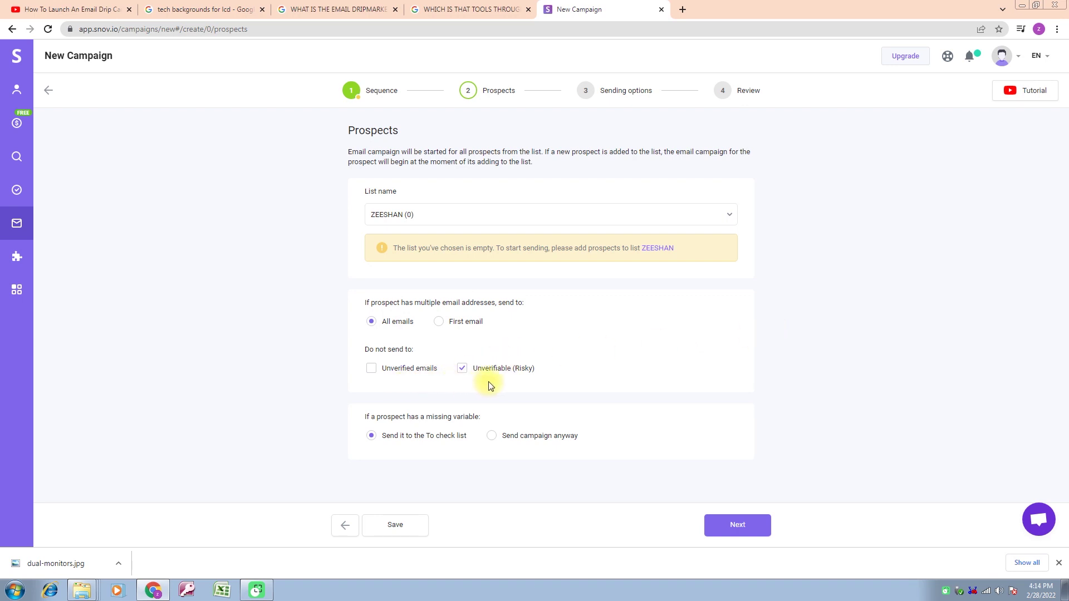
mouse_move(511, 377)
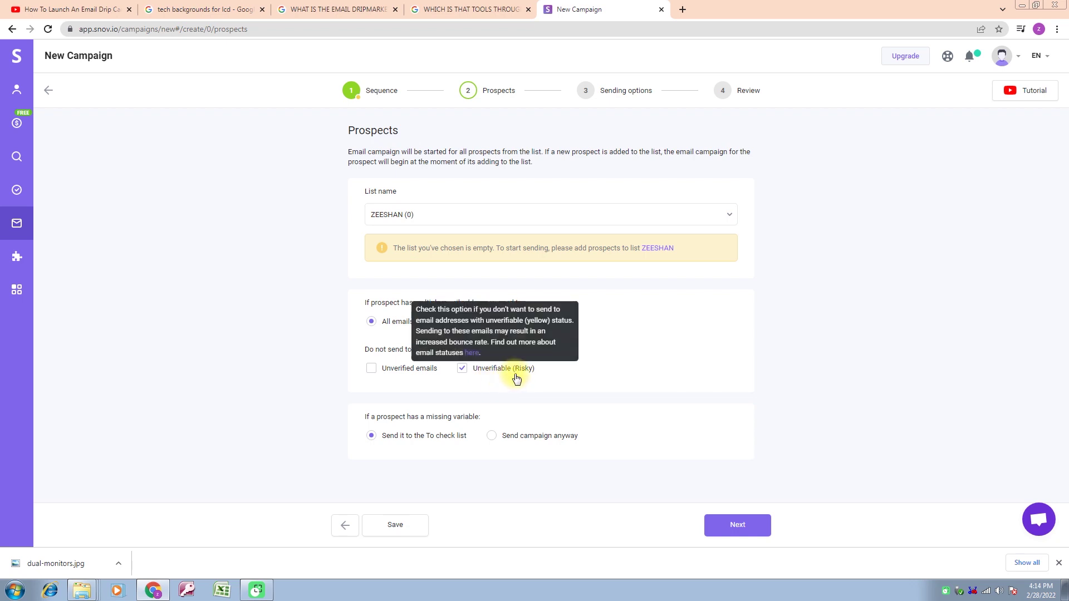
left_click(462, 371)
left_click(372, 368)
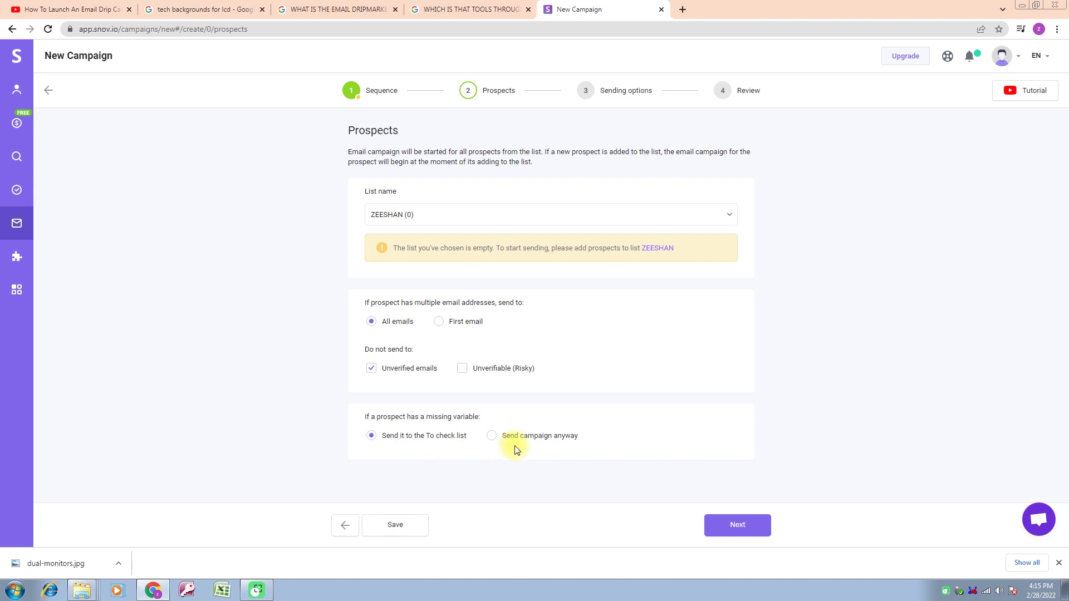
left_click(491, 441)
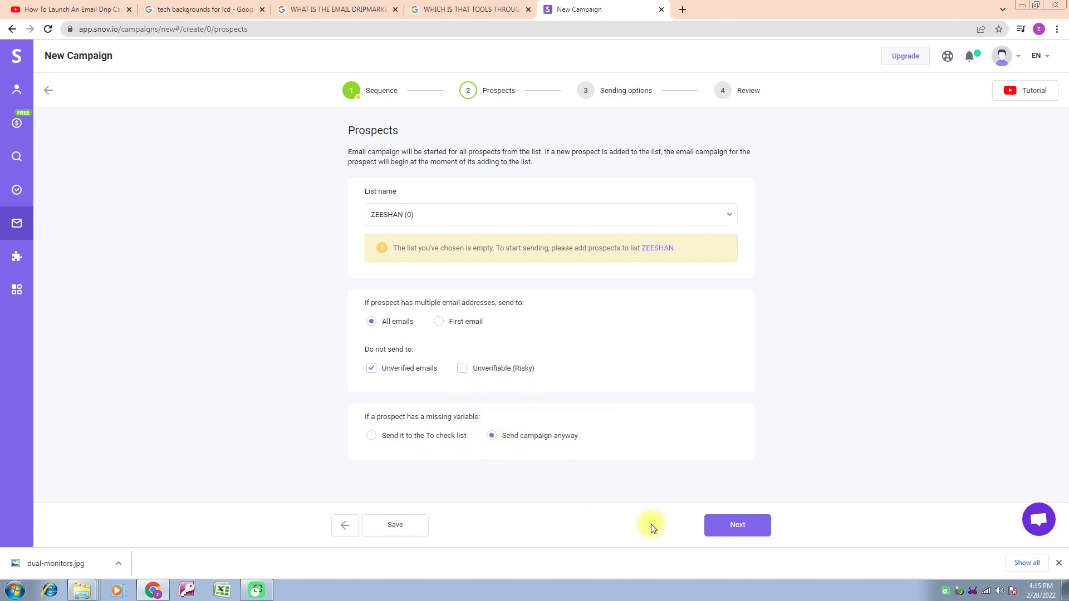